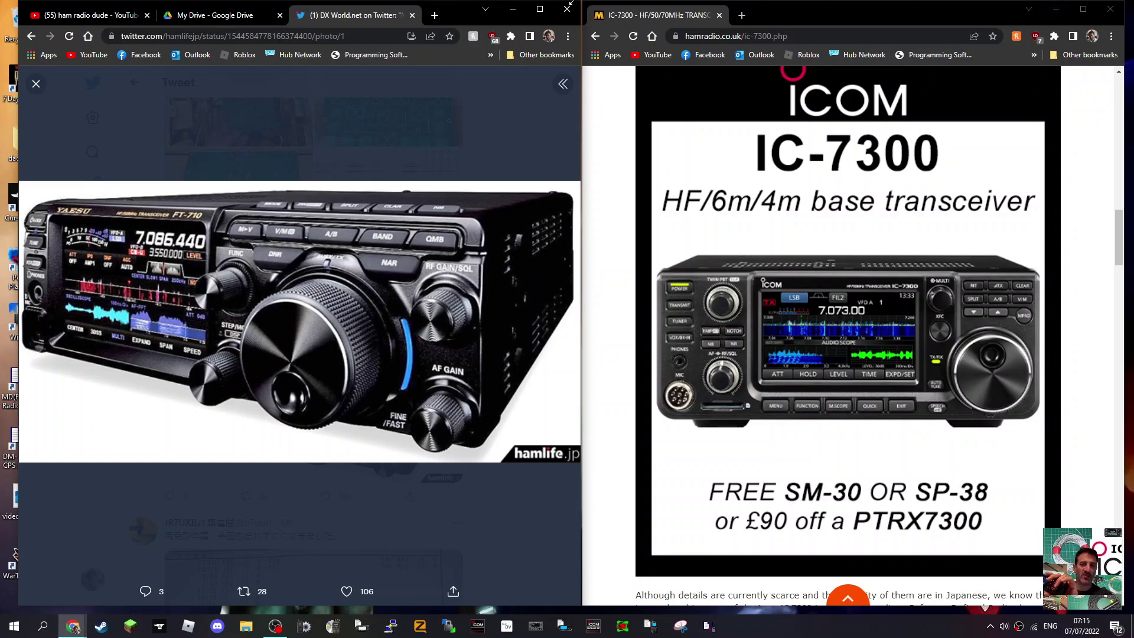
- Briefly maximize the FT-710 photo window, then the IC-7300 page window, restoring each beside the other
{"action": "left_click", "coordinate": [540, 8]}
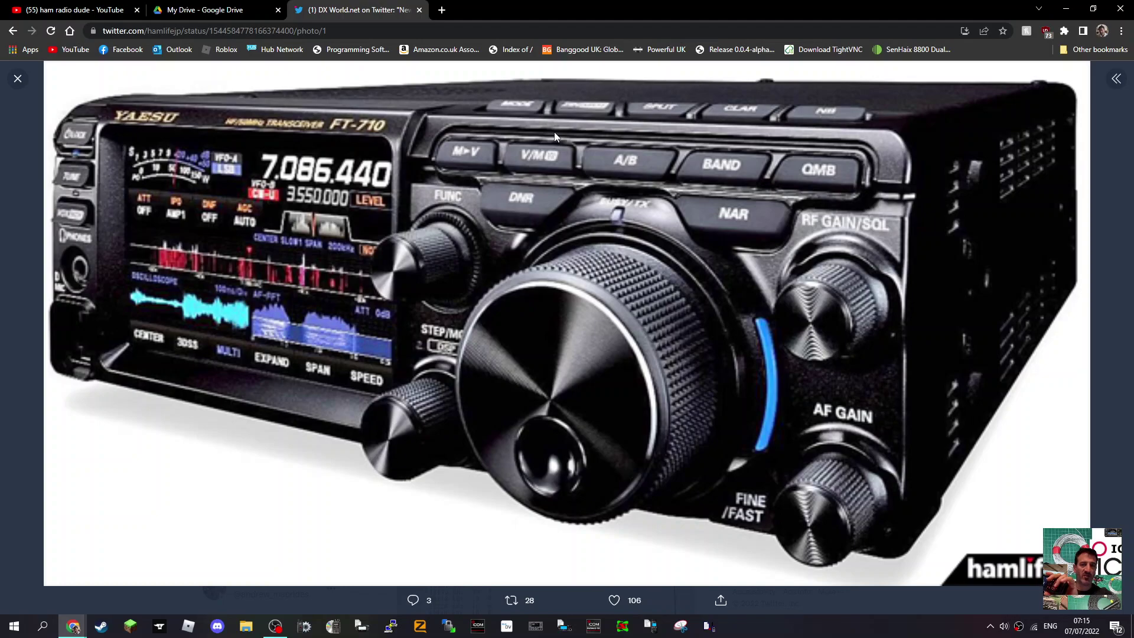
{"action": "left_click", "coordinate": [1094, 9]}
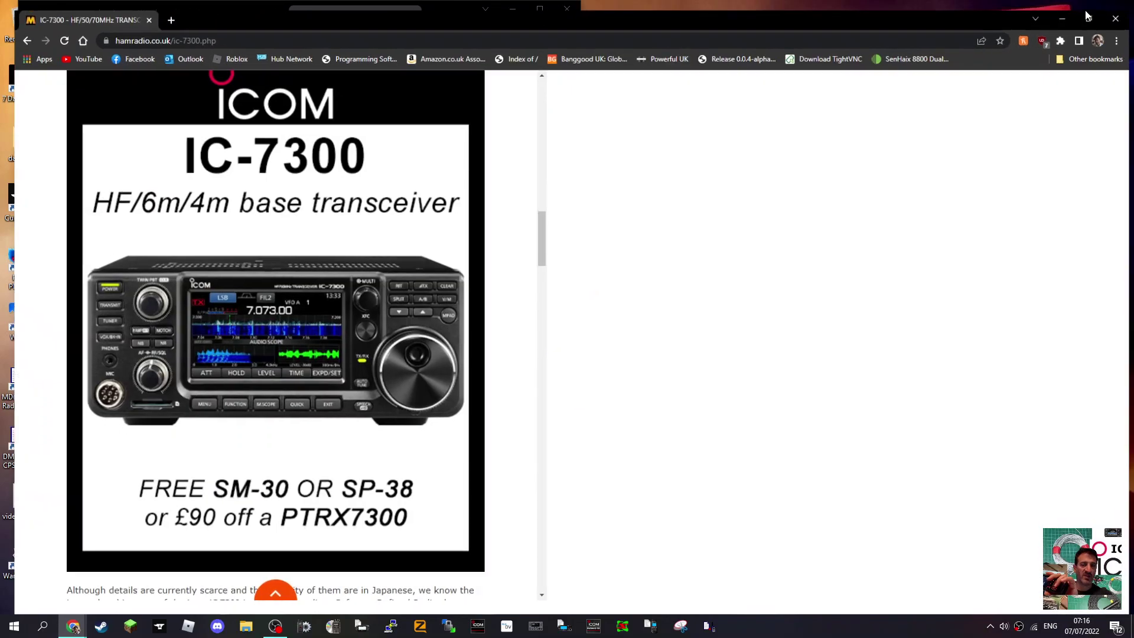
{"action": "left_click", "coordinate": [1083, 8]}
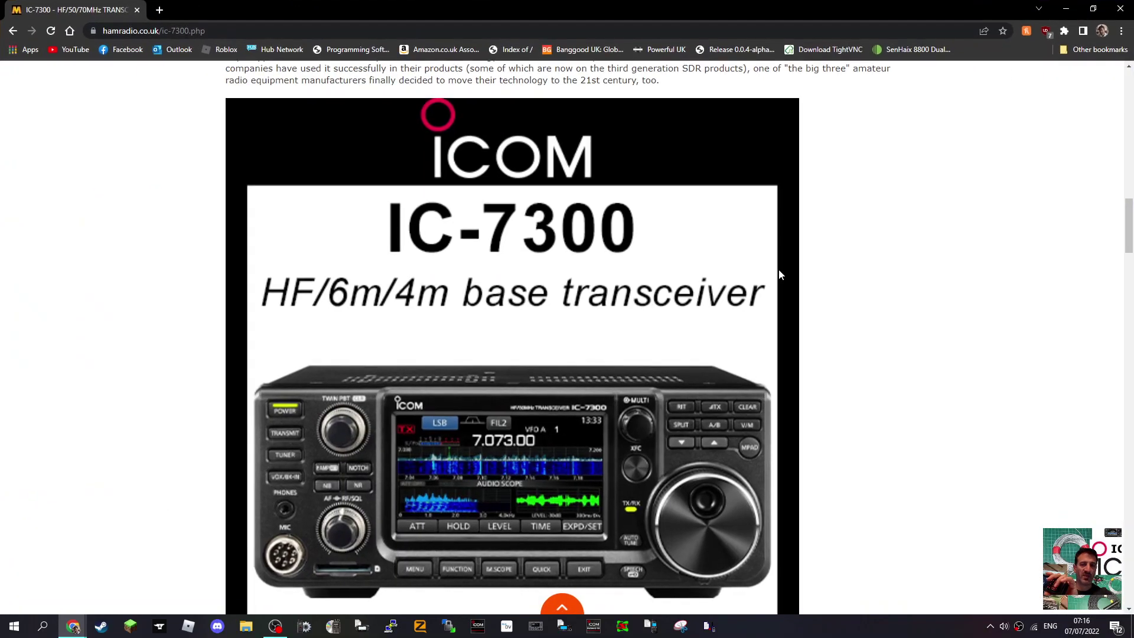
{"action": "scroll", "coordinate": [784, 270], "scroll_direction": "down", "scroll_amount": 2}
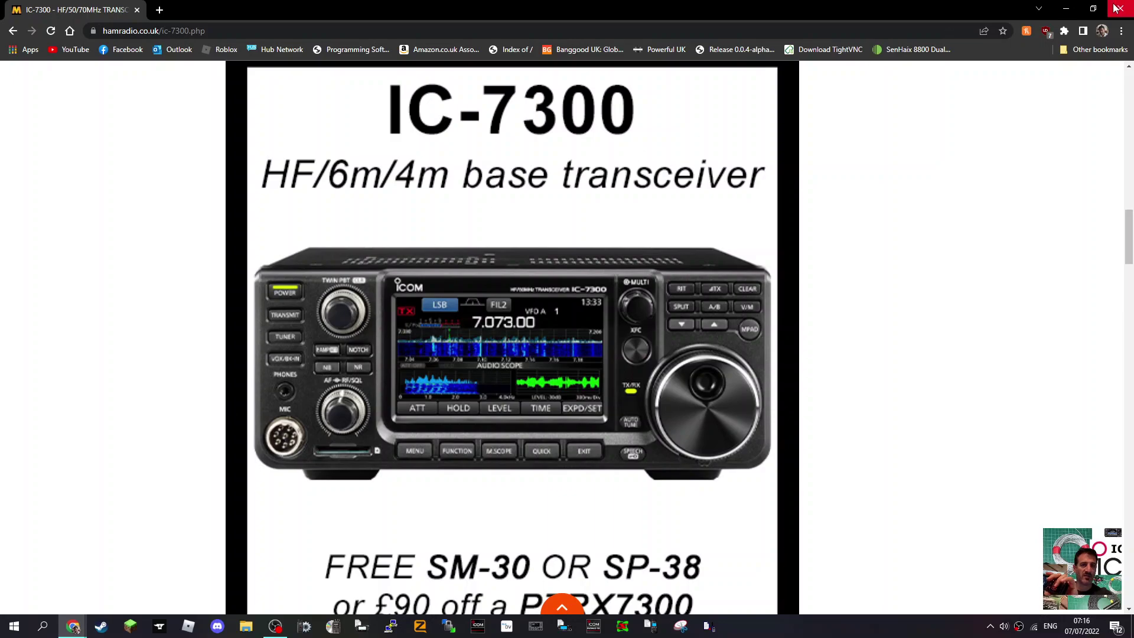
{"action": "left_click", "coordinate": [1097, 12]}
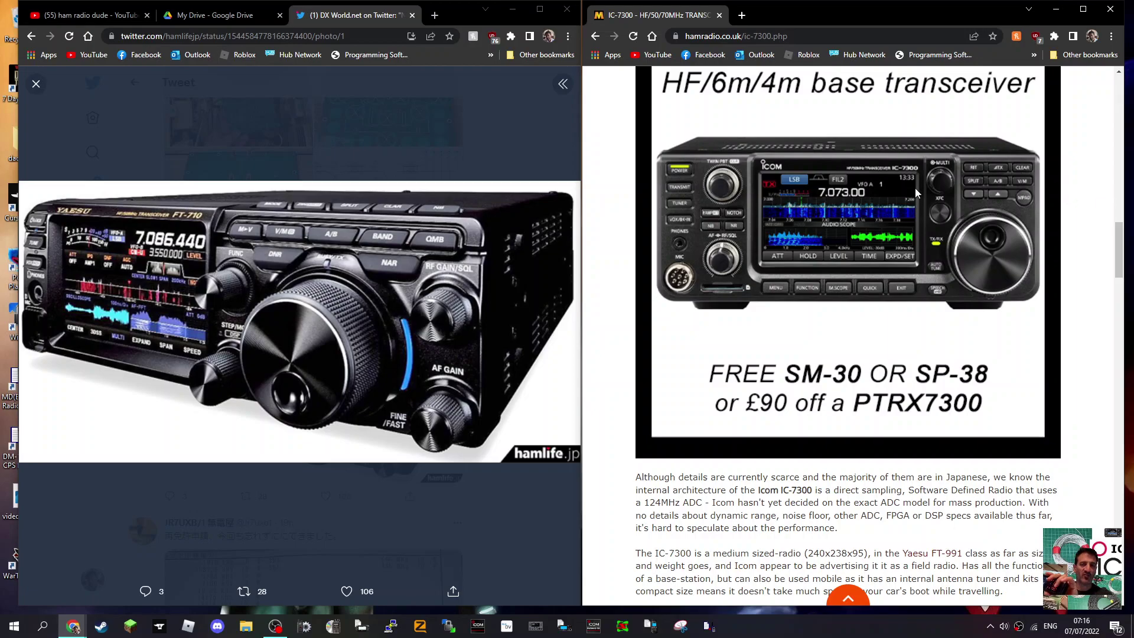
{"action": "scroll", "coordinate": [918, 222], "scroll_direction": "up", "scroll_amount": 1}
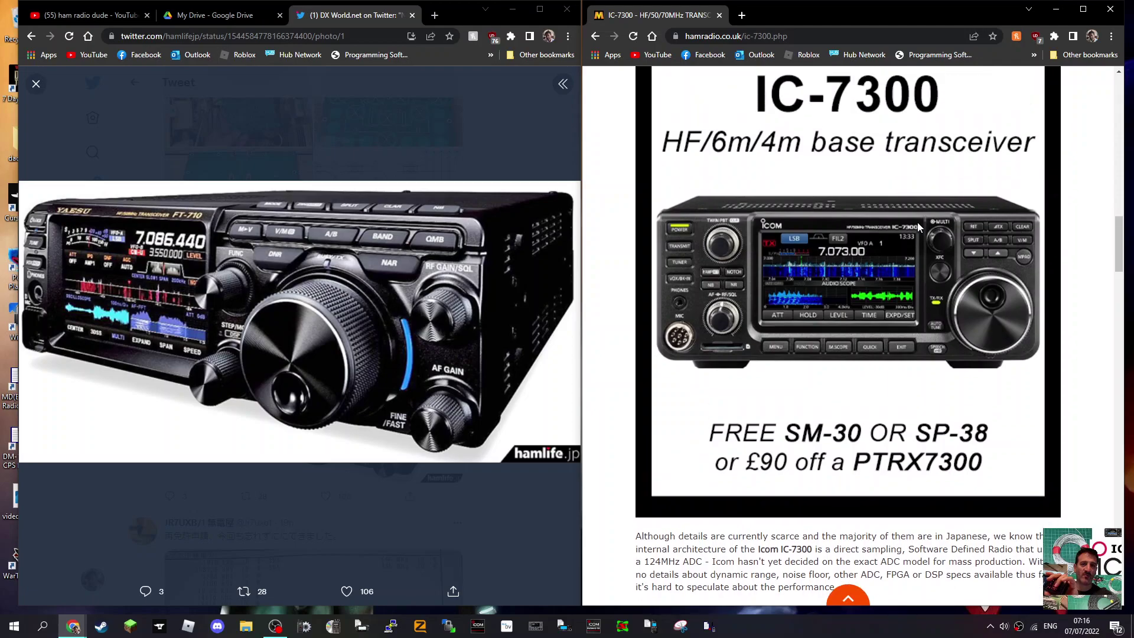
{"action": "scroll", "coordinate": [917, 222], "scroll_direction": "down", "scroll_amount": 3}
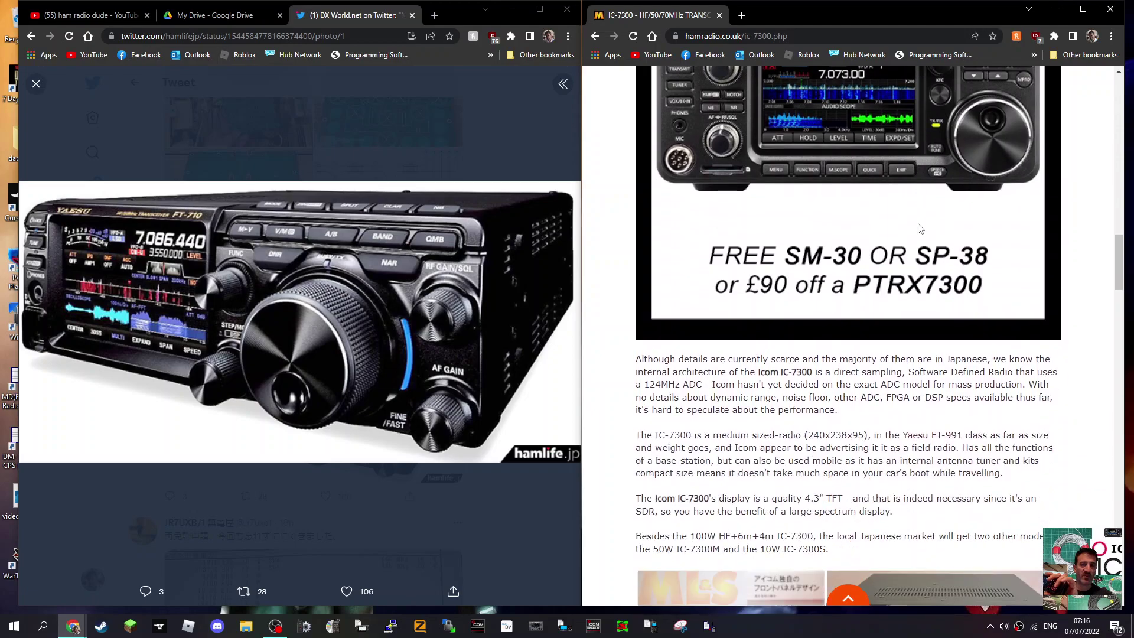
{"action": "scroll", "coordinate": [920, 227], "scroll_direction": "down", "scroll_amount": 3}
{"action": "scroll", "coordinate": [922, 230], "scroll_direction": "down", "scroll_amount": 4}
{"action": "scroll", "coordinate": [922, 229], "scroll_direction": "down", "scroll_amount": 4}
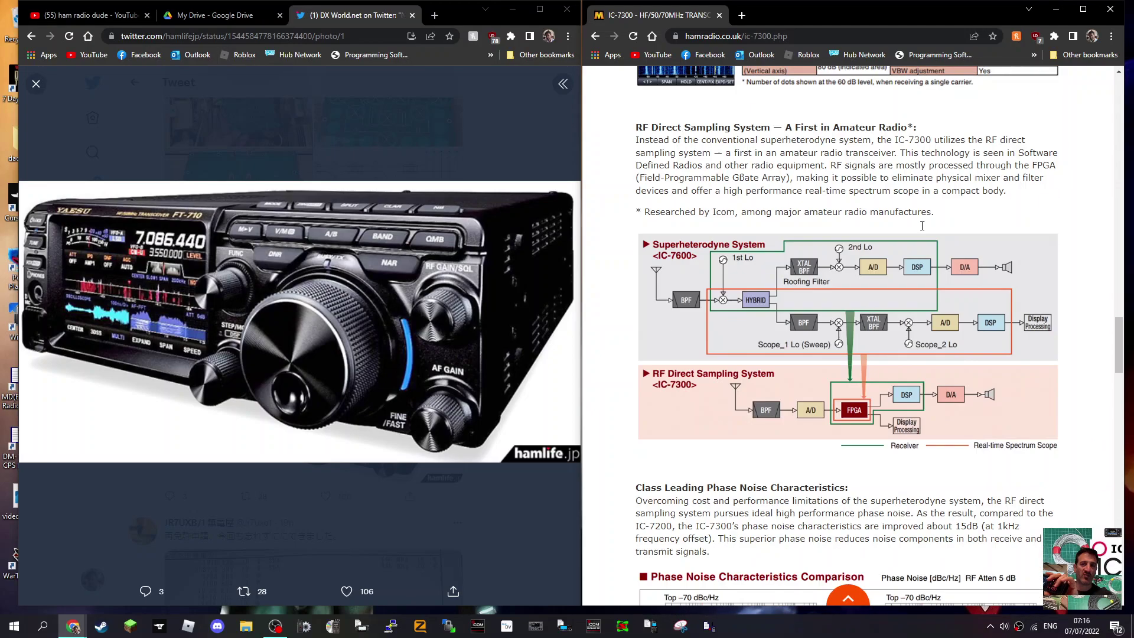
{"action": "scroll", "coordinate": [921, 227], "scroll_direction": "down", "scroll_amount": 3}
{"action": "scroll", "coordinate": [922, 227], "scroll_direction": "down", "scroll_amount": 3}
{"action": "scroll", "coordinate": [922, 227], "scroll_direction": "down", "scroll_amount": 3}
{"action": "scroll", "coordinate": [922, 228], "scroll_direction": "down", "scroll_amount": 1}
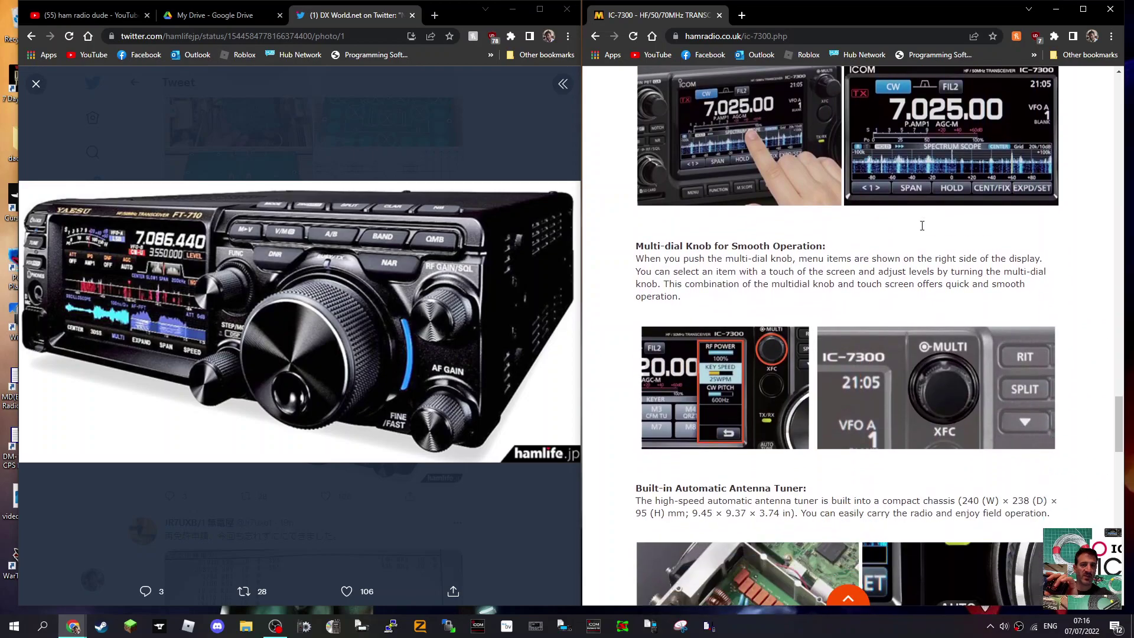
{"action": "scroll", "coordinate": [923, 230], "scroll_direction": "down", "scroll_amount": 2}
{"action": "scroll", "coordinate": [922, 230], "scroll_direction": "down", "scroll_amount": 3}
{"action": "scroll", "coordinate": [922, 229], "scroll_direction": "down", "scroll_amount": 3}
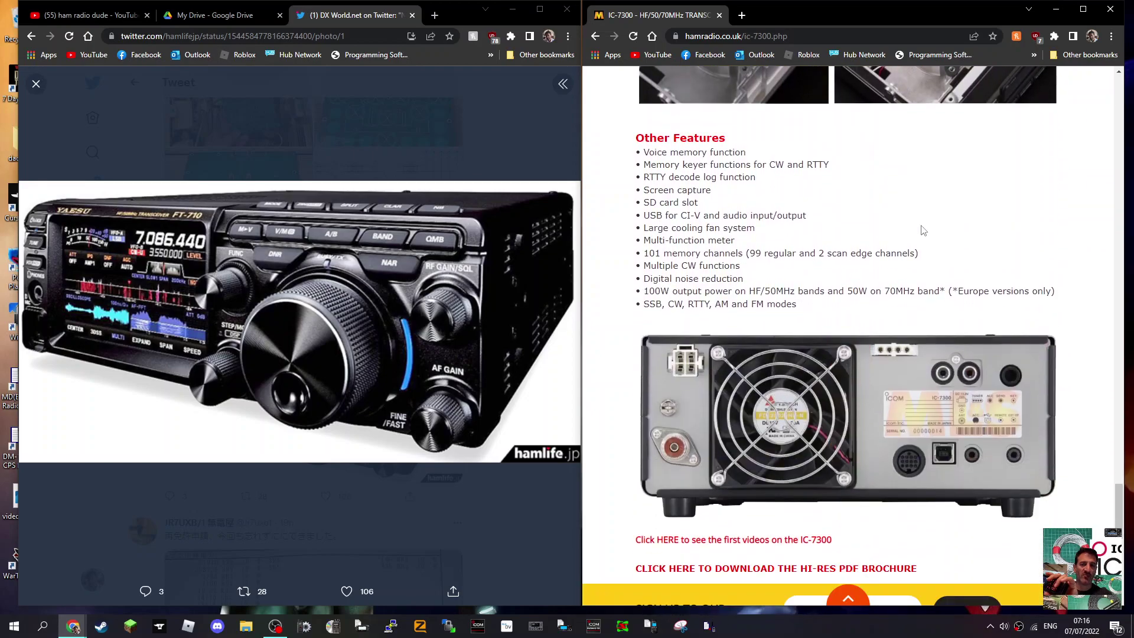
{"action": "scroll", "coordinate": [921, 231], "scroll_direction": "down", "scroll_amount": 3}
{"action": "scroll", "coordinate": [922, 231], "scroll_direction": "down", "scroll_amount": 3}
{"action": "scroll", "coordinate": [922, 231], "scroll_direction": "up", "scroll_amount": 3}
{"action": "scroll", "coordinate": [922, 229], "scroll_direction": "up", "scroll_amount": 3}
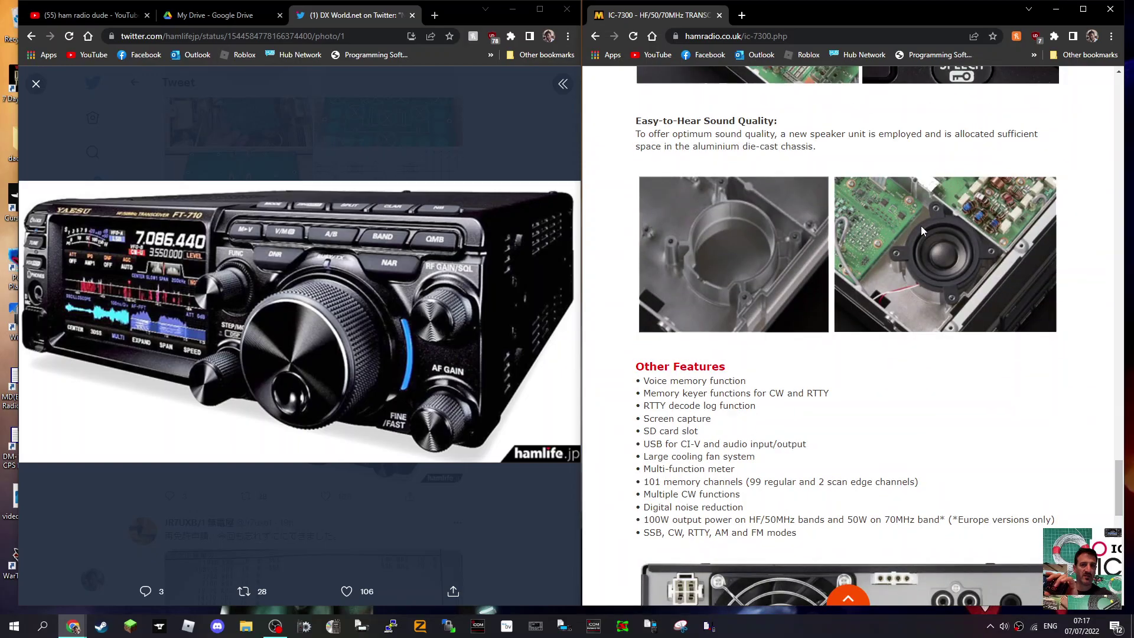
{"action": "scroll", "coordinate": [922, 228], "scroll_direction": "up", "scroll_amount": 3}
{"action": "scroll", "coordinate": [922, 227], "scroll_direction": "up", "scroll_amount": 3}
{"action": "scroll", "coordinate": [923, 227], "scroll_direction": "up", "scroll_amount": 3}
{"action": "scroll", "coordinate": [922, 228], "scroll_direction": "up", "scroll_amount": 3}
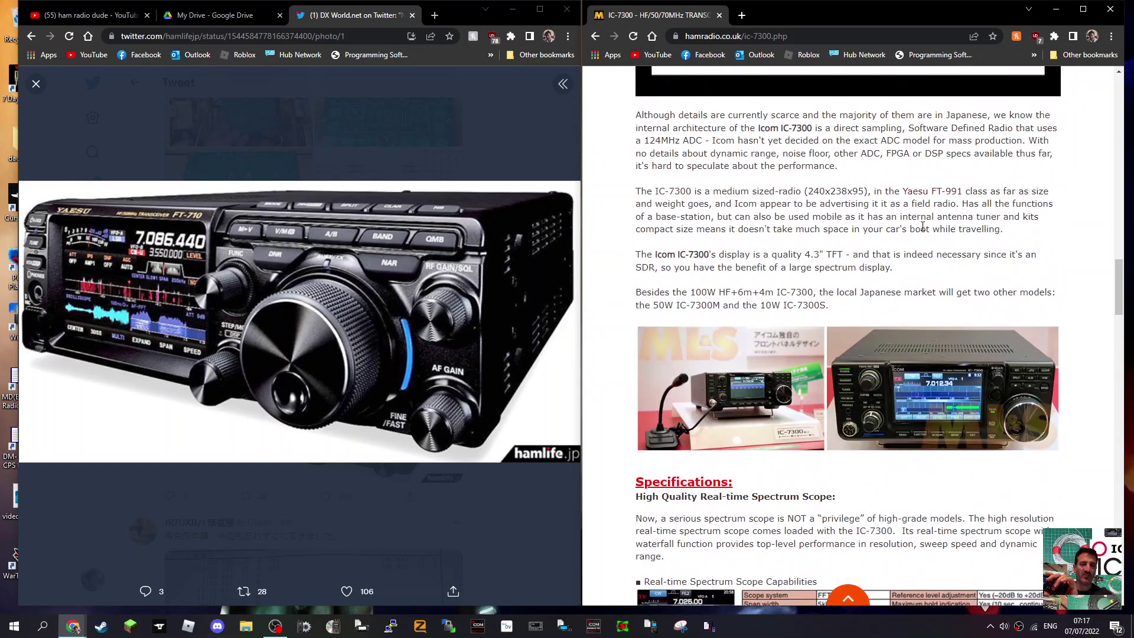
{"action": "scroll", "coordinate": [923, 228], "scroll_direction": "up", "scroll_amount": 3}
{"action": "scroll", "coordinate": [923, 231], "scroll_direction": "up", "scroll_amount": 2}
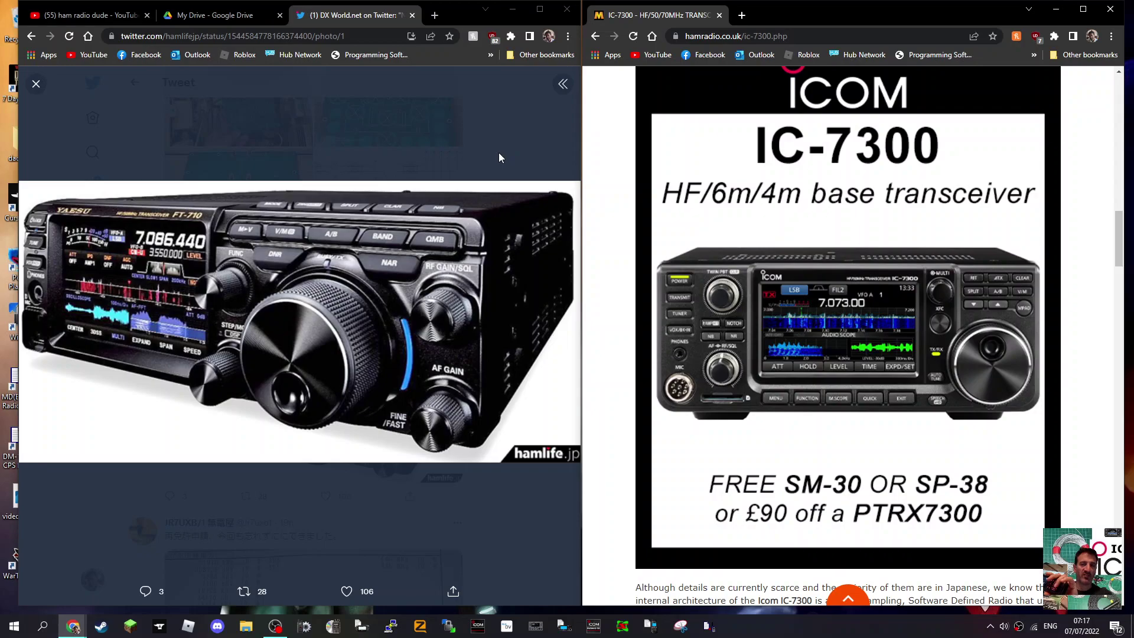
- Maximize and restore the FT-710 photo window, then drag its left edge to the screen edge
{"action": "left_click", "coordinate": [540, 9]}
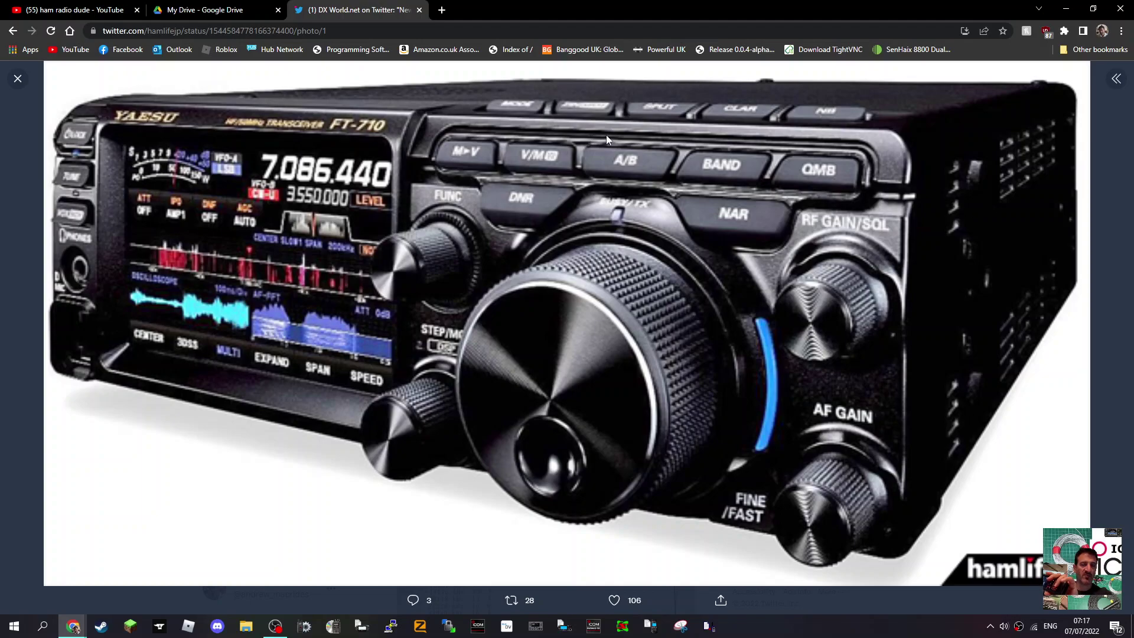
{"action": "left_click", "coordinate": [1093, 8]}
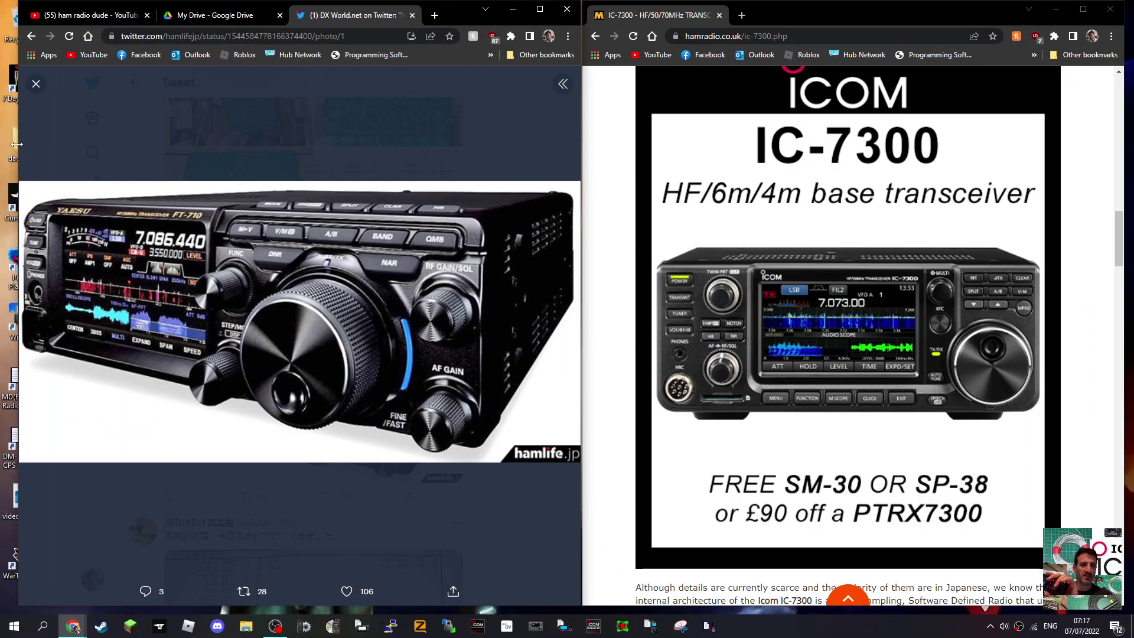
{"action": "left_click_drag", "start_coordinate": [18, 143], "coordinate": [4, 143]}
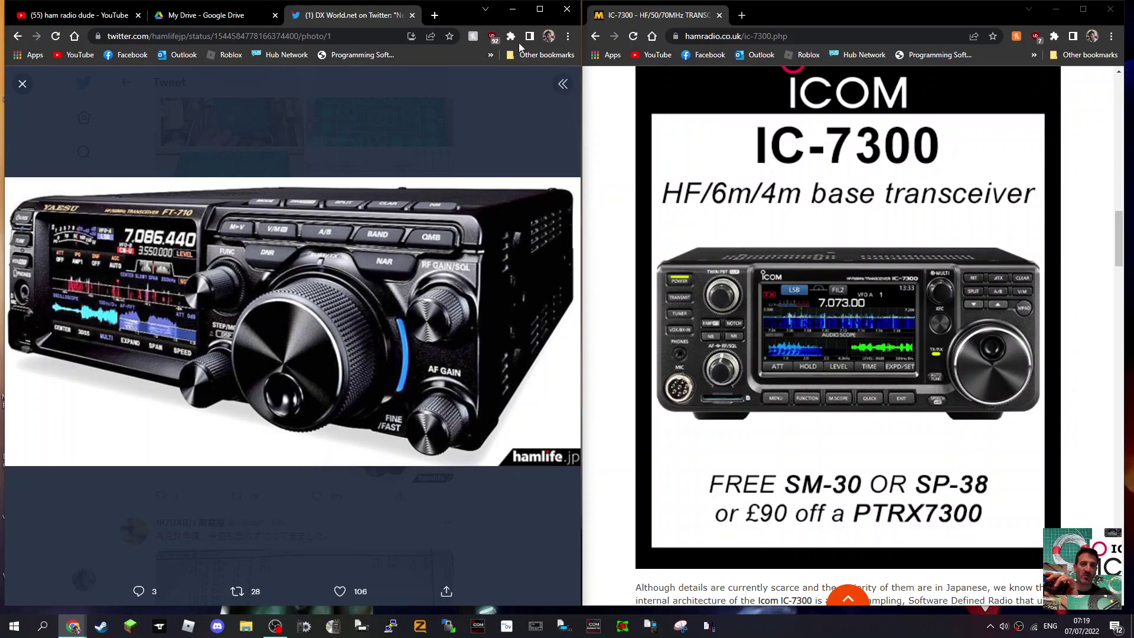
- Maximize the Twitter window so the FT-710 photo fills the screen, hiding the IC-7300 page
{"action": "left_click", "coordinate": [540, 11]}
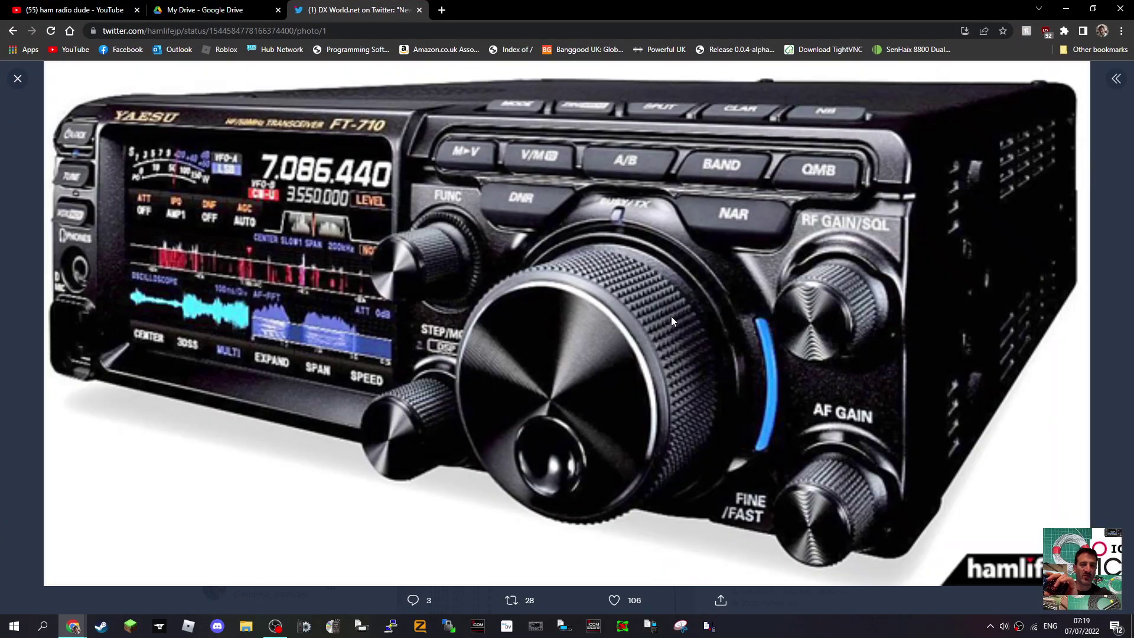